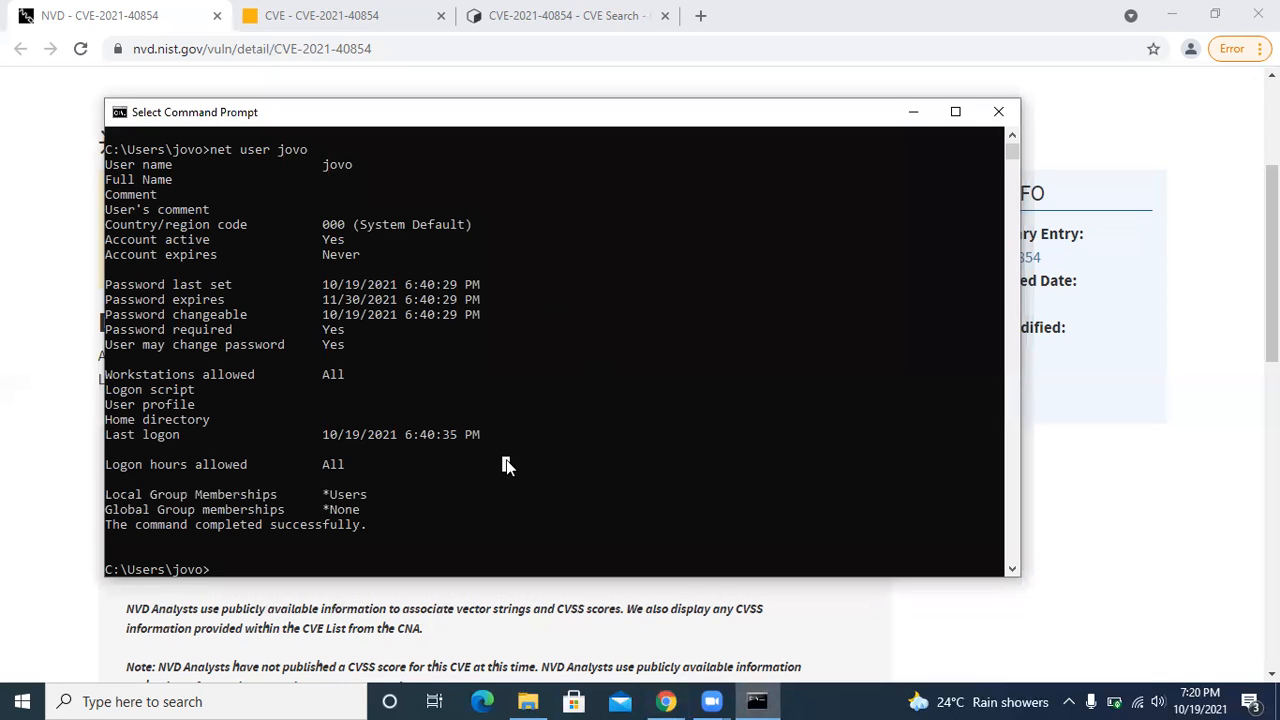
Highlight the current command prompt line below the net user output to examine which user account is active.
left_click_drag(216, 570, 85, 563)
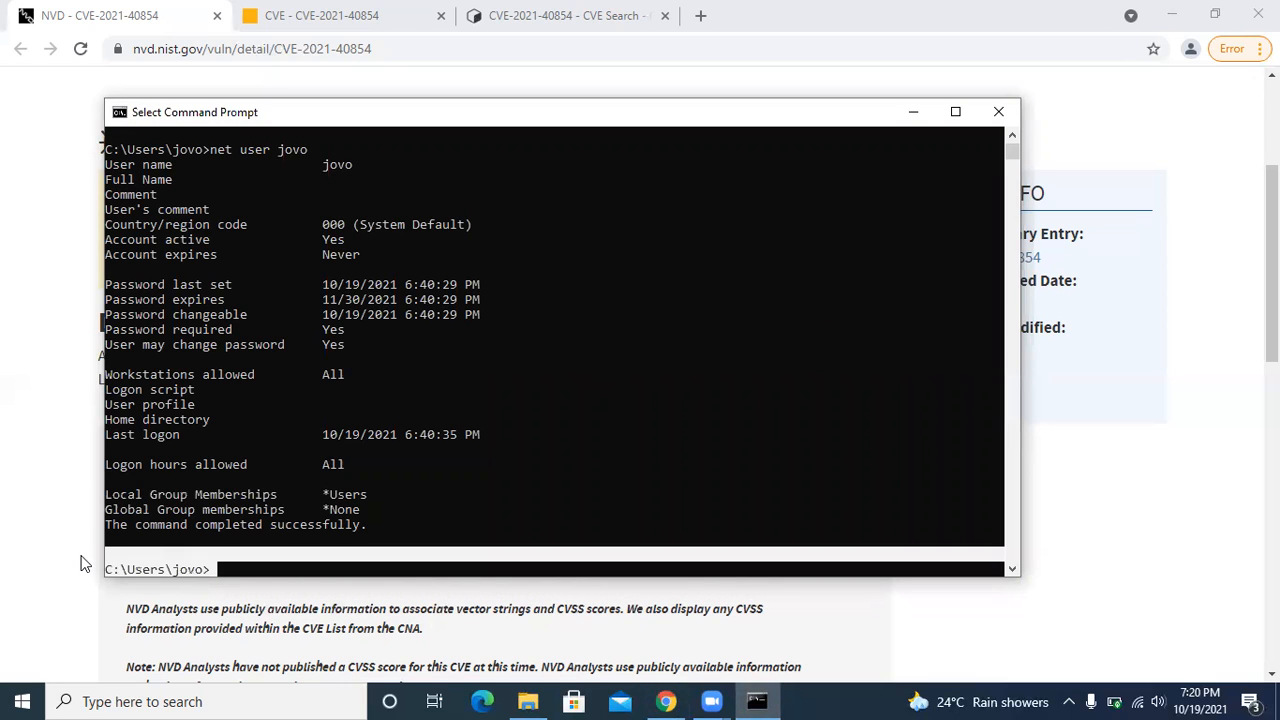
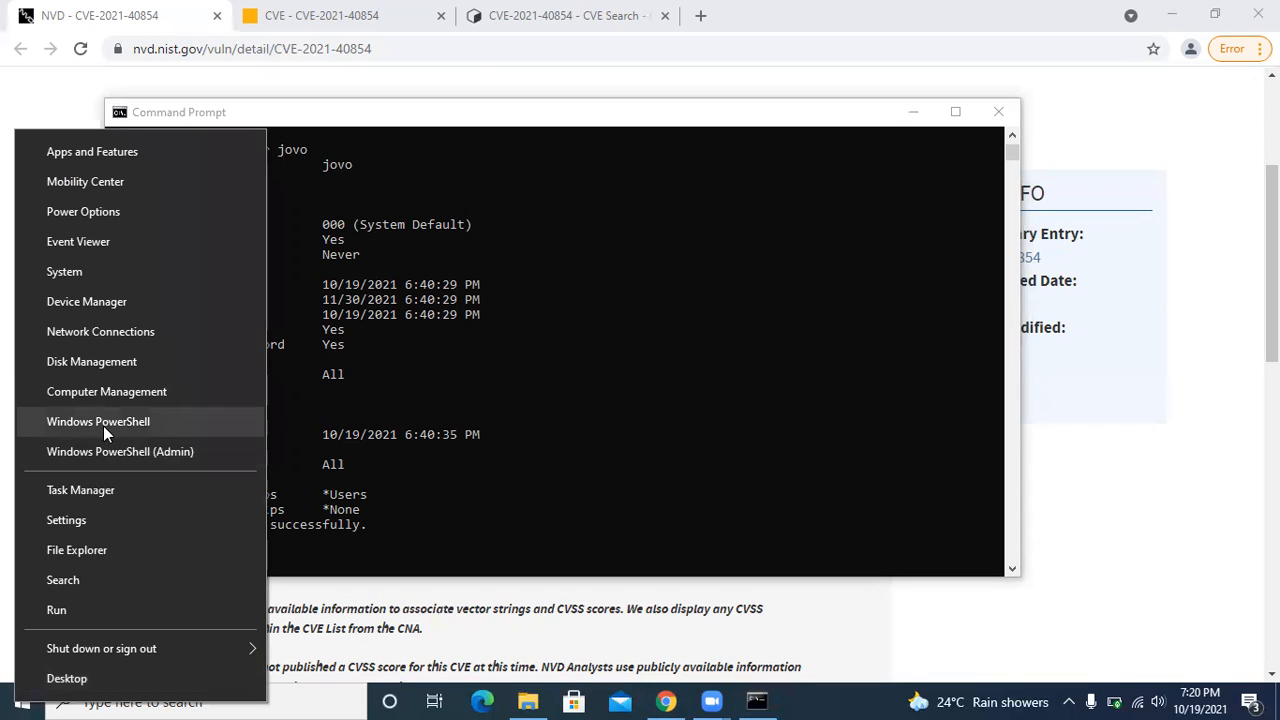
Search Windows for "cmd" to find the Command Prompt app.
left_click(227, 698)
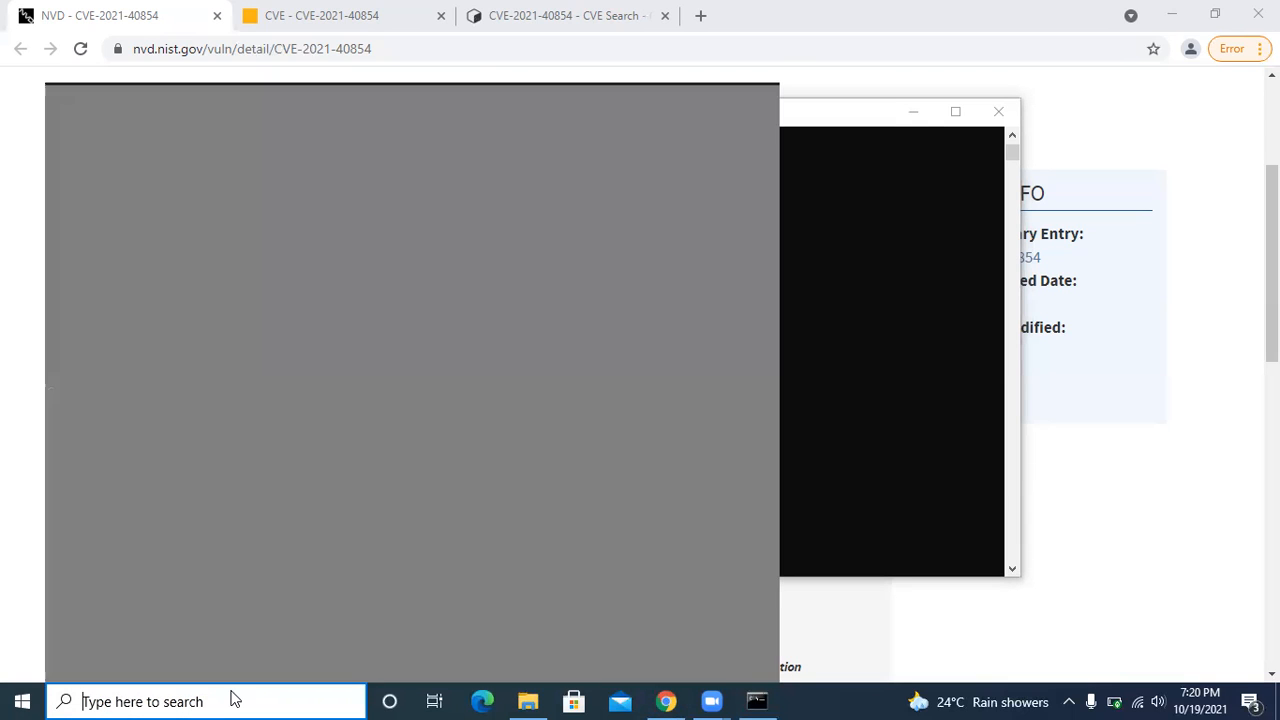
type("cmd")
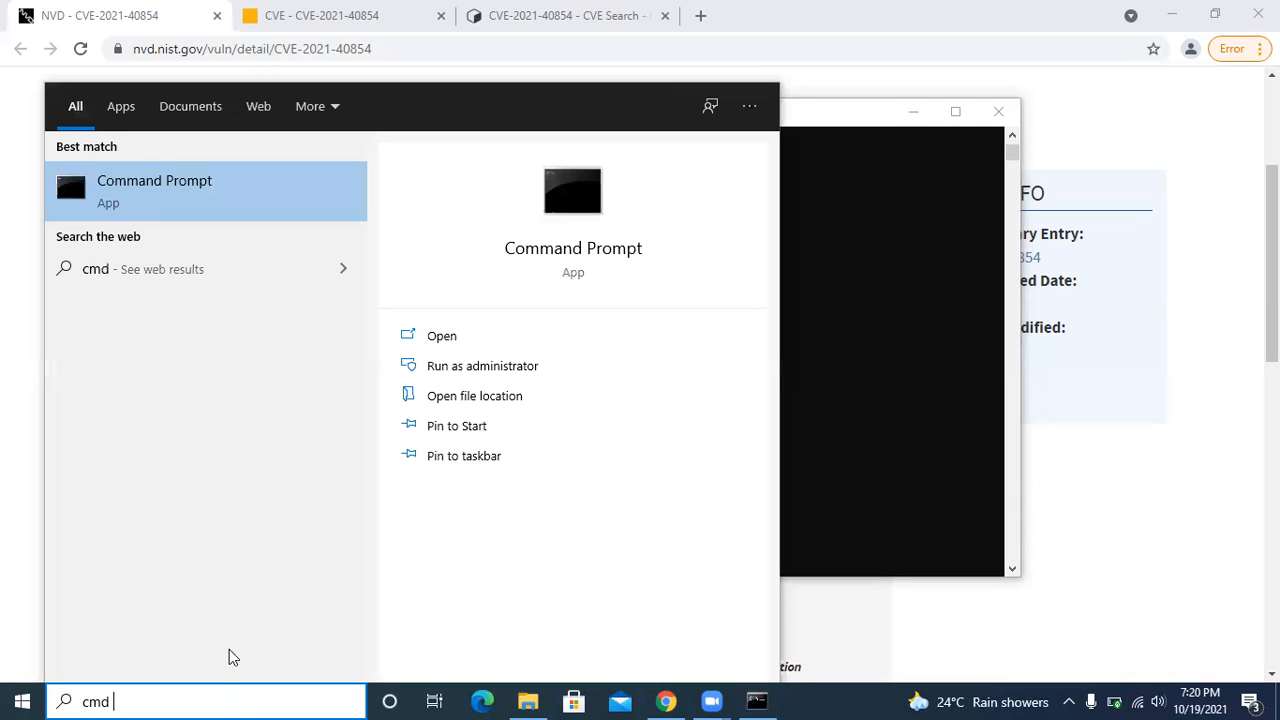
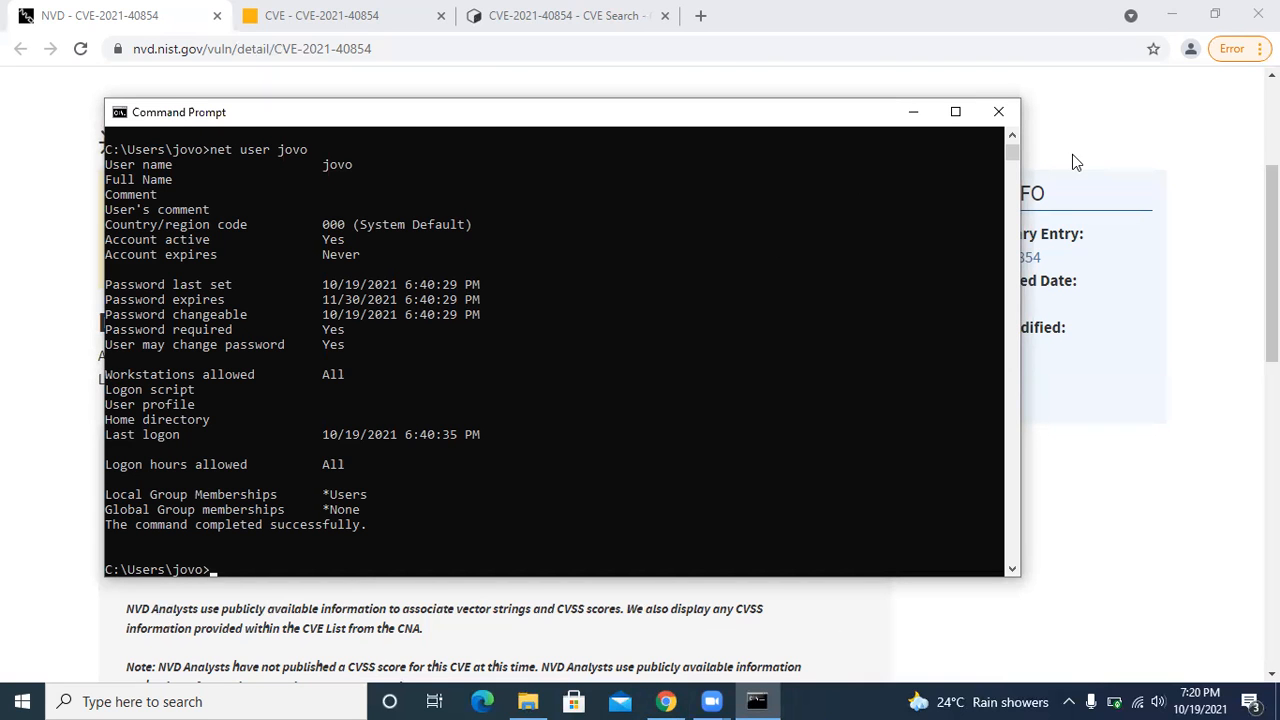
Minimize the Command Prompt and browser windows, and open AnyDesk from its desktop shortcut.
left_click(912, 111)
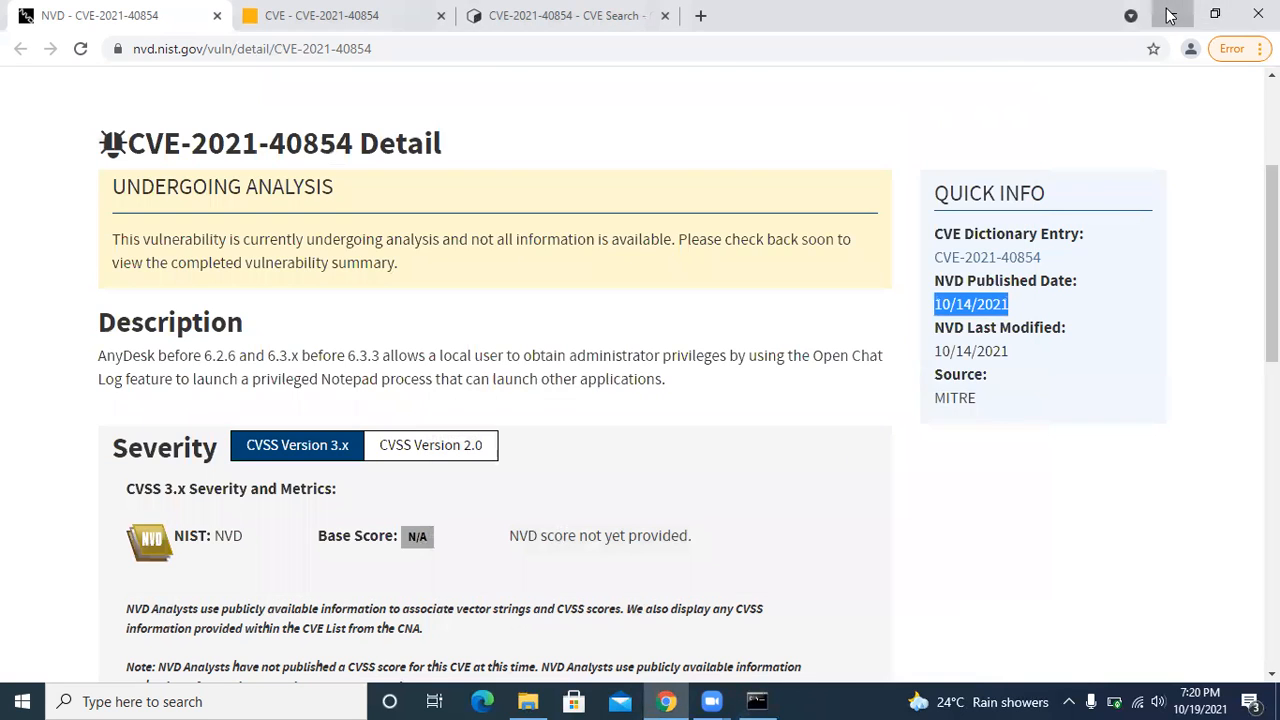
left_click(1170, 15)
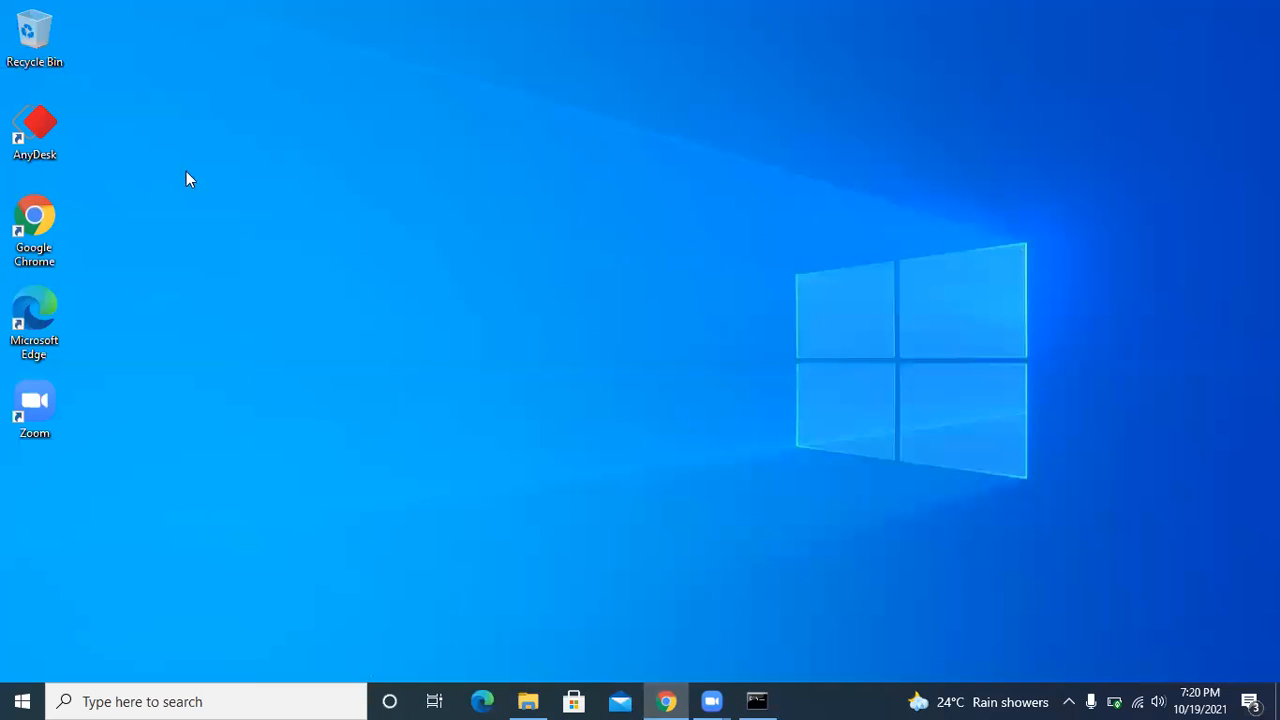
double_click(43, 127)
right_click(42, 126)
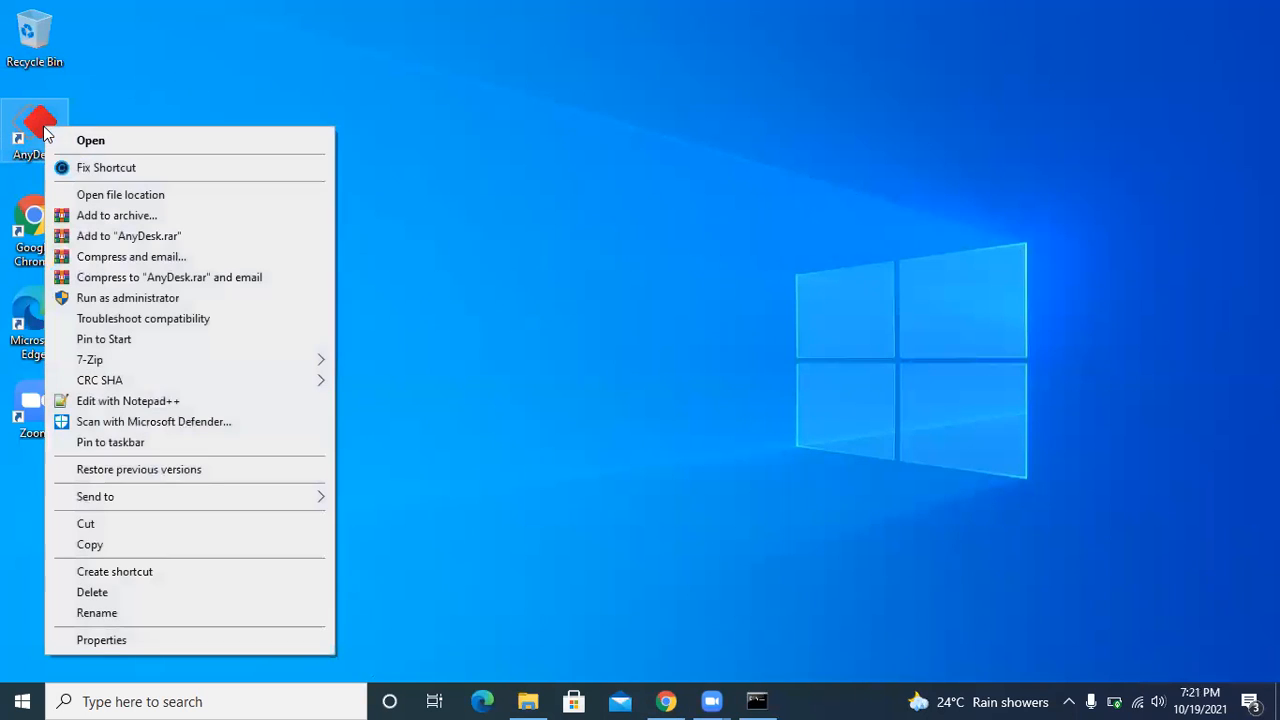
left_click(128, 145)
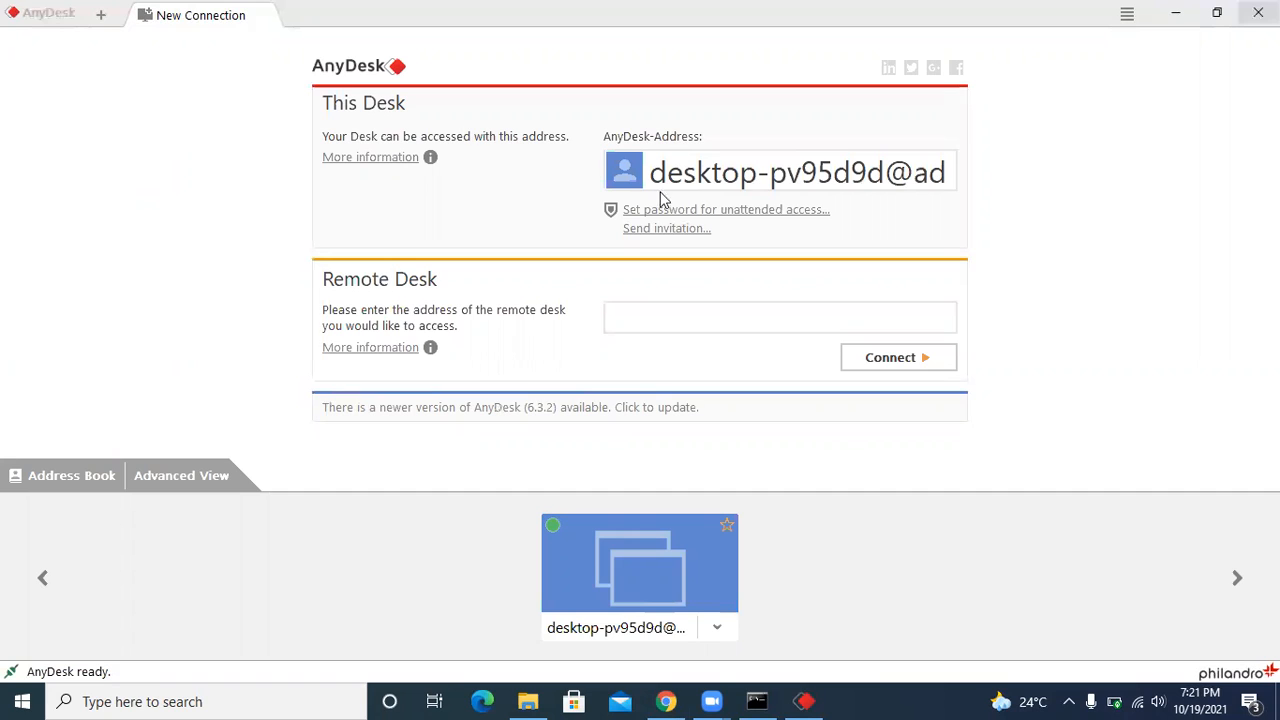
Copy this computer's own AnyDesk address into the remote desk address and request a connection to it.
right_click(954, 166)
left_click(995, 186)
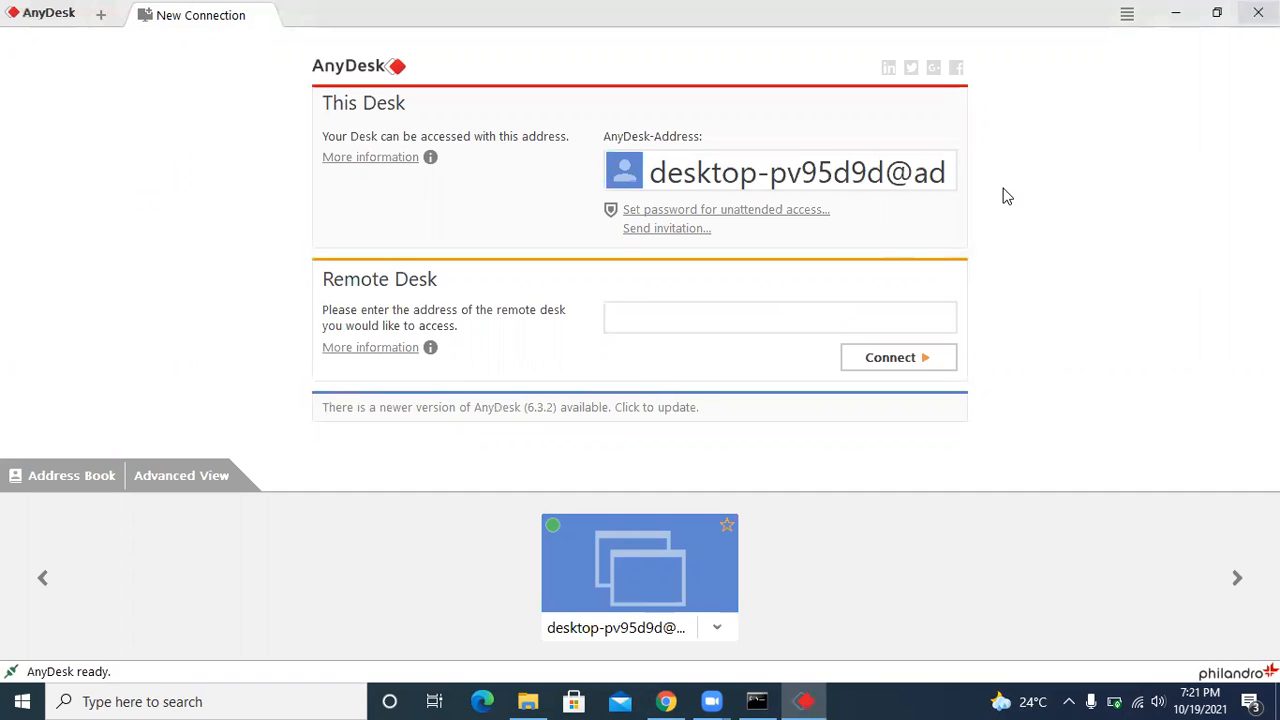
left_click(693, 313)
key("ctrl+v")
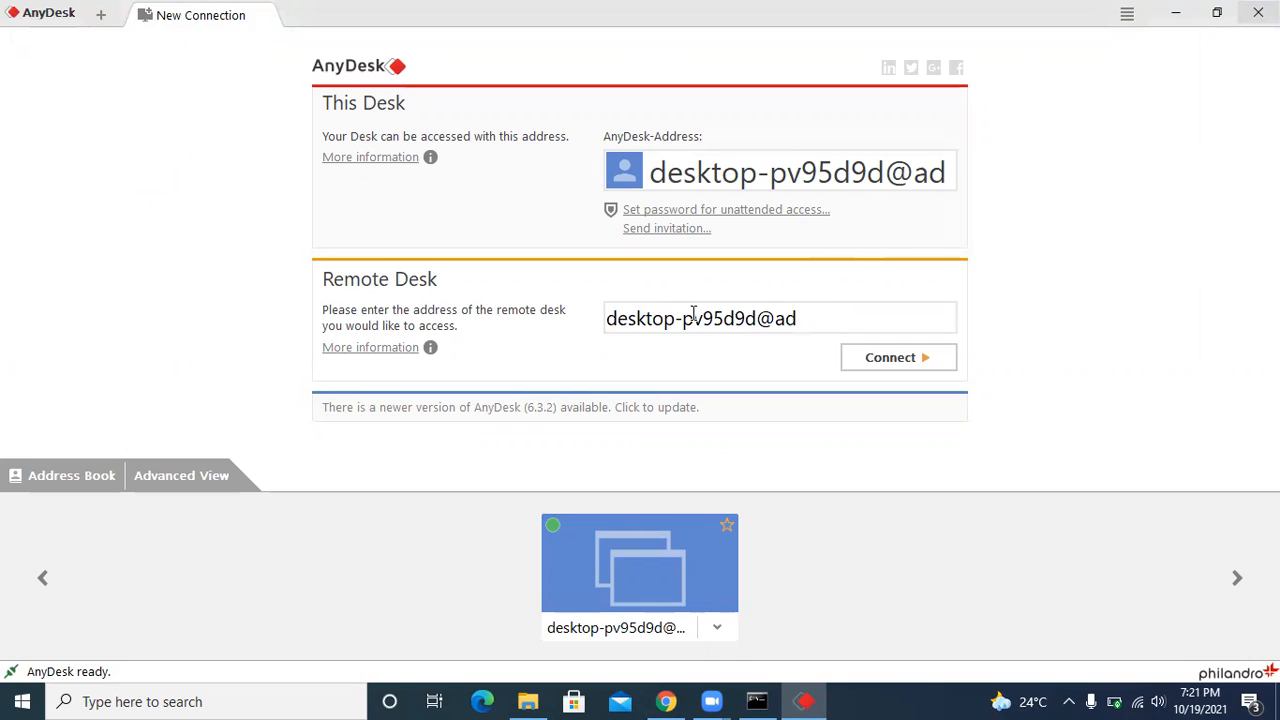
left_click(891, 358)
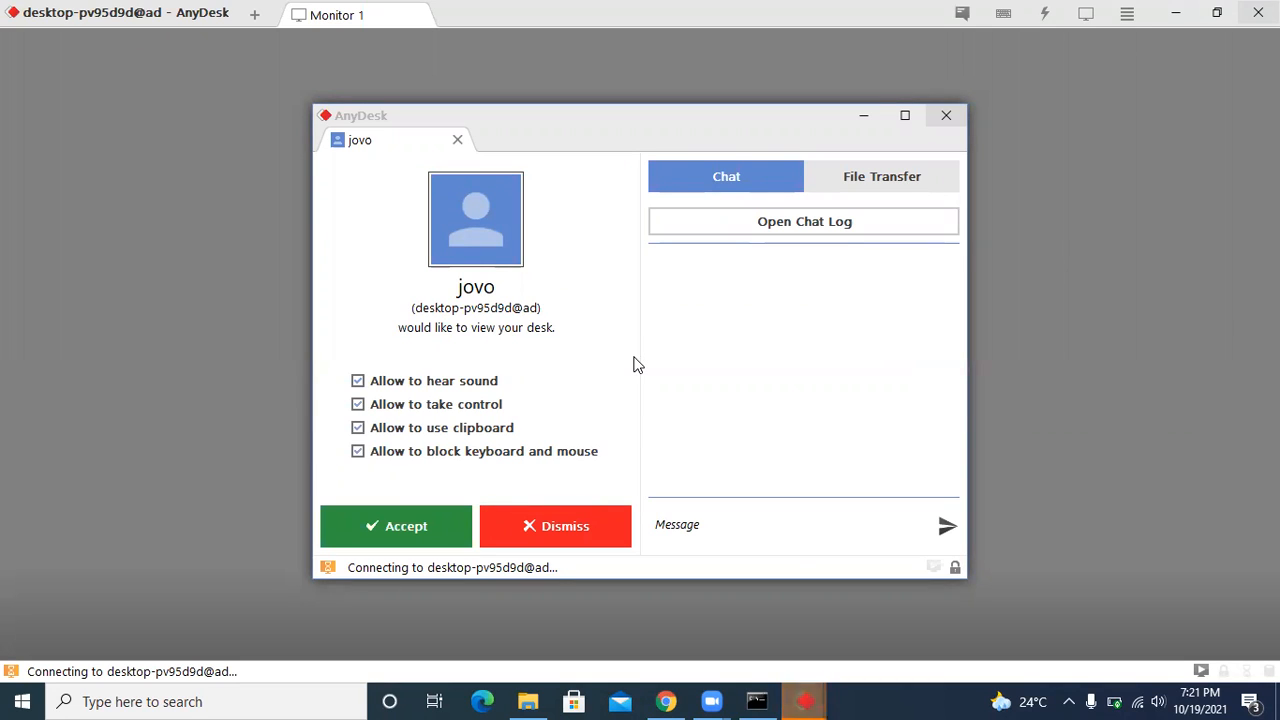
Open the chat log in Notepad from the incoming connection request and minimize the request window.
left_click(785, 221)
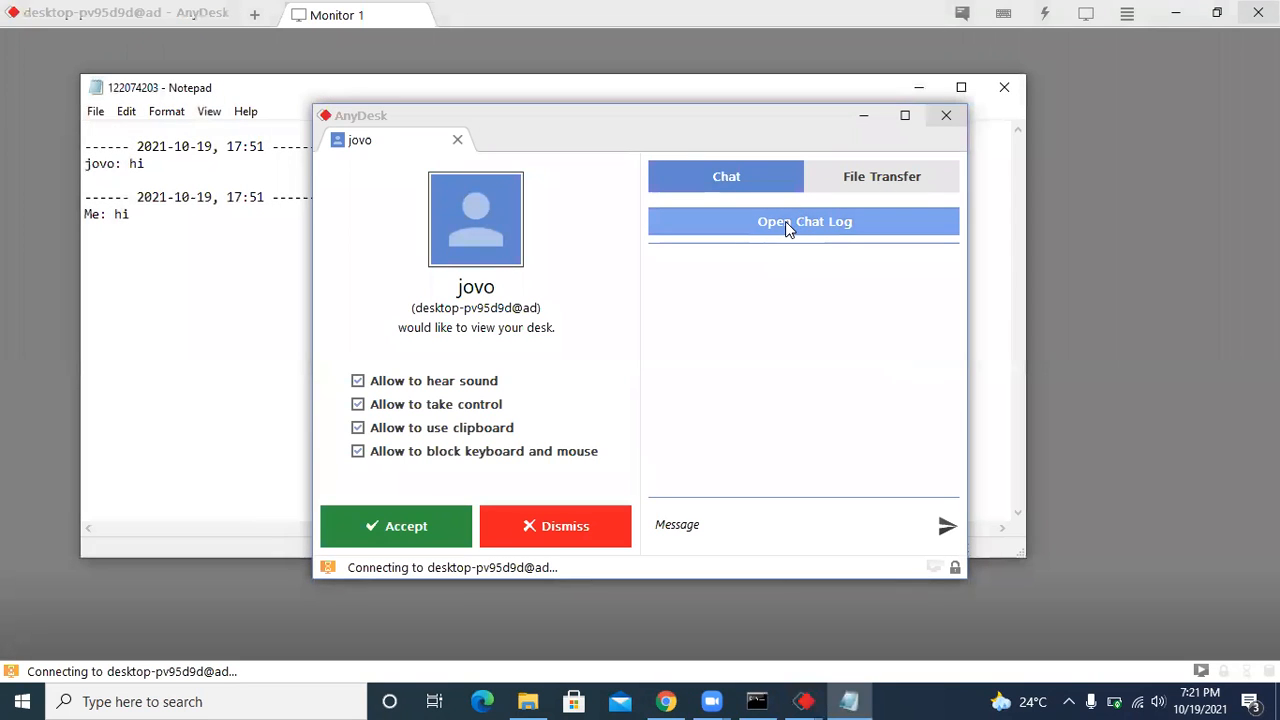
left_click(92, 112)
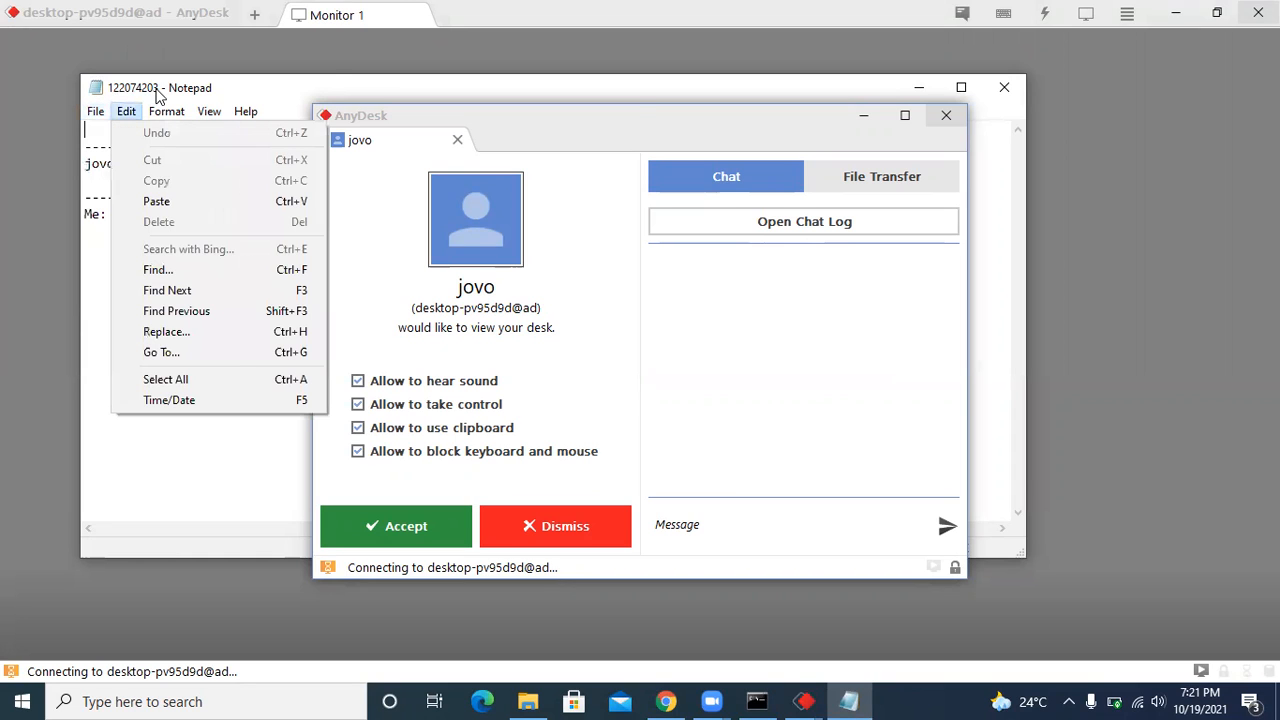
left_click(865, 116)
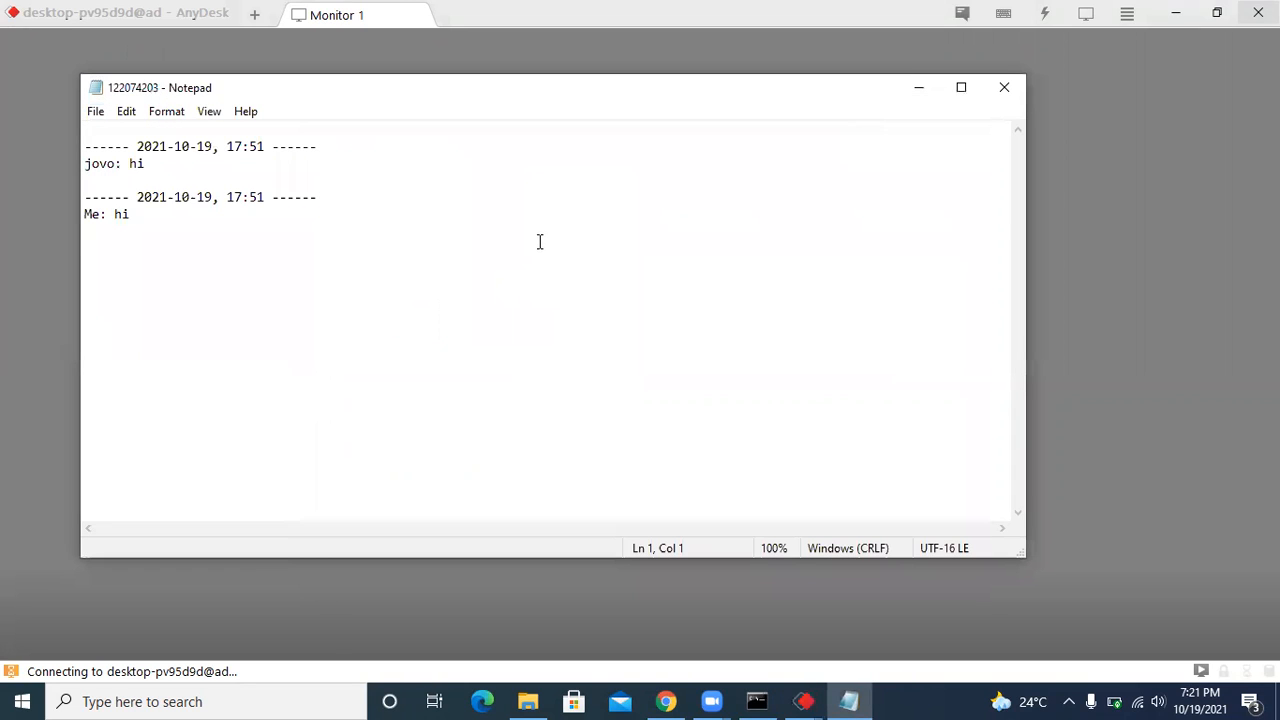
Bring up the file-open dialog from the chat log in Notepad and dismiss the location alert.
left_click(92, 112)
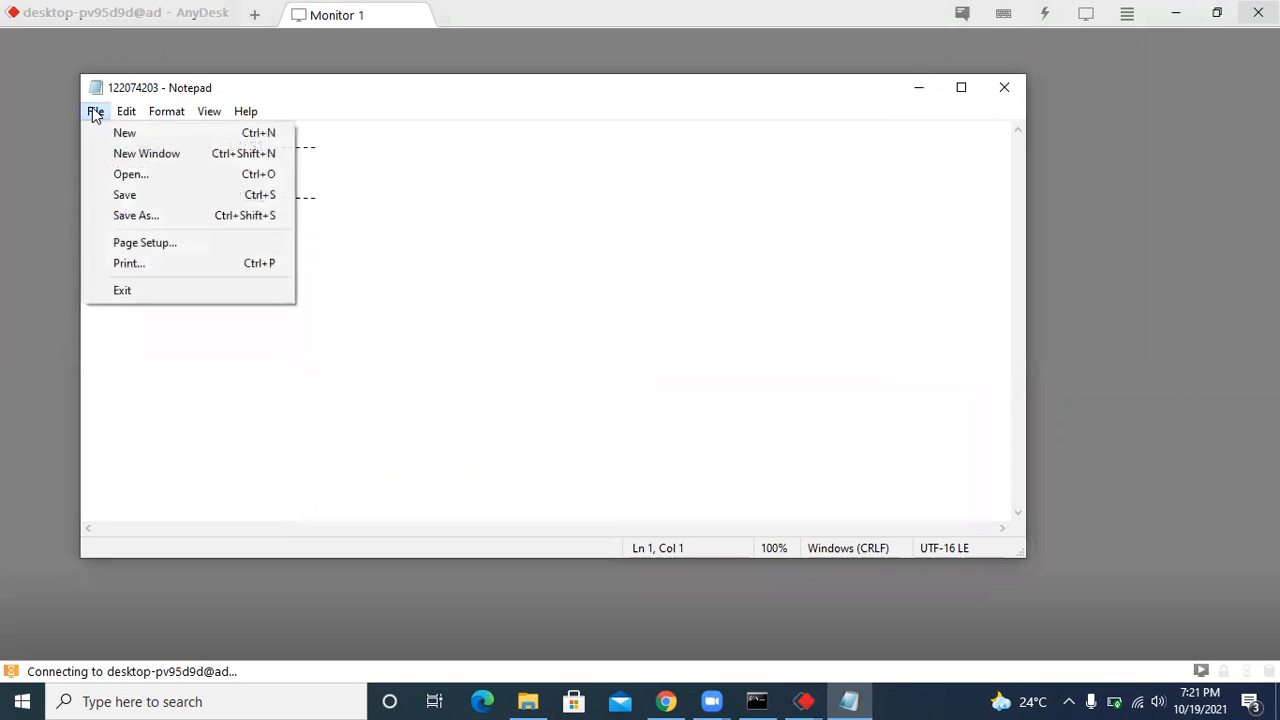
left_click(120, 173)
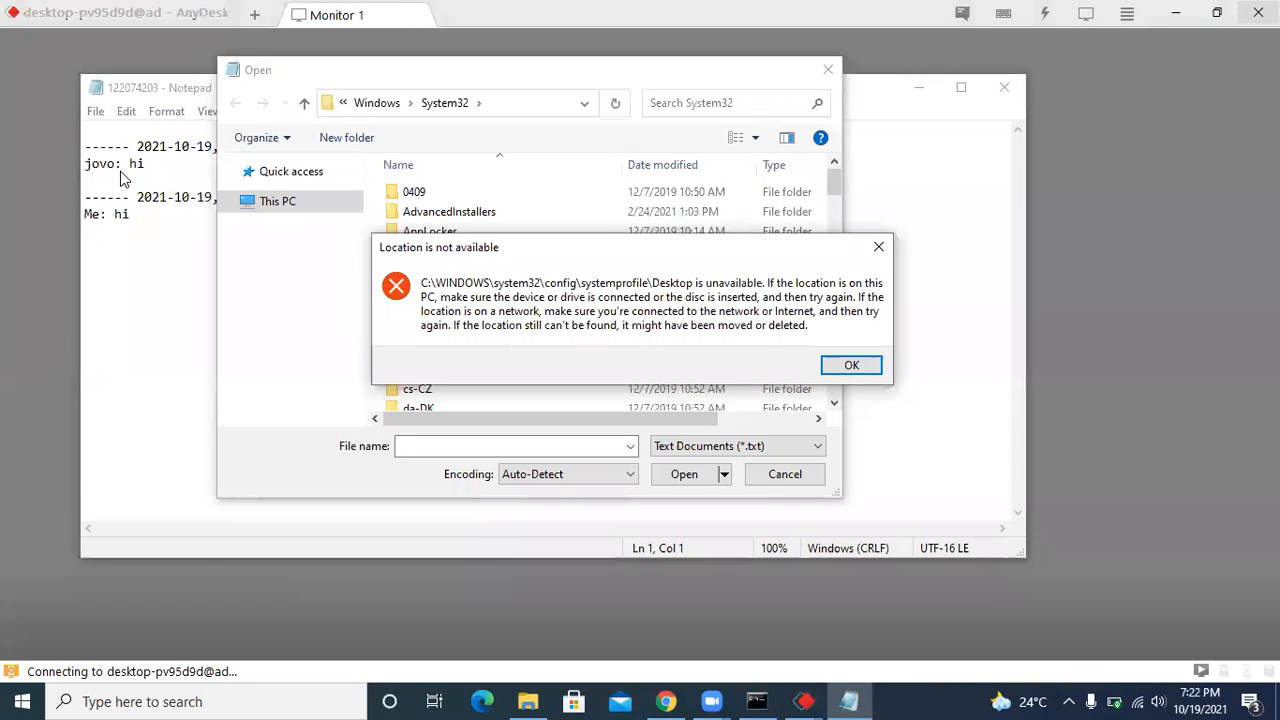
left_click(849, 365)
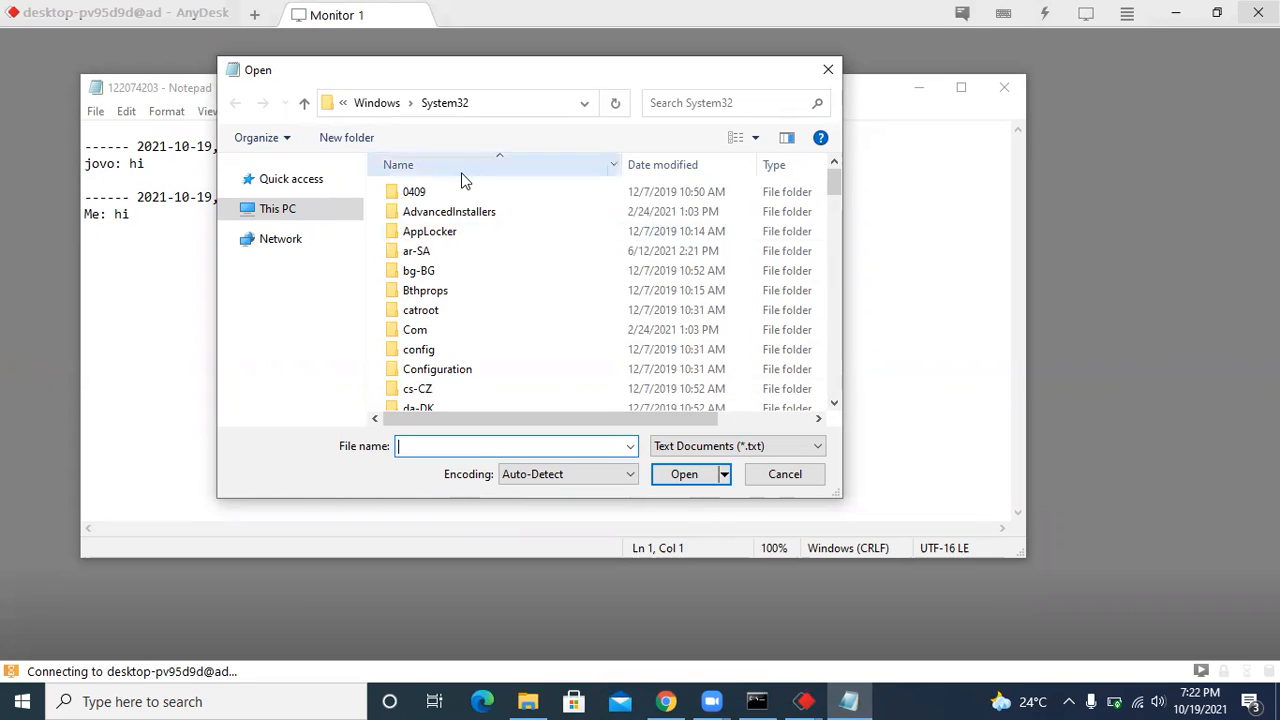
Search the System32 folder for cmd.exe with the file type filter set to All Files.
left_click(683, 103)
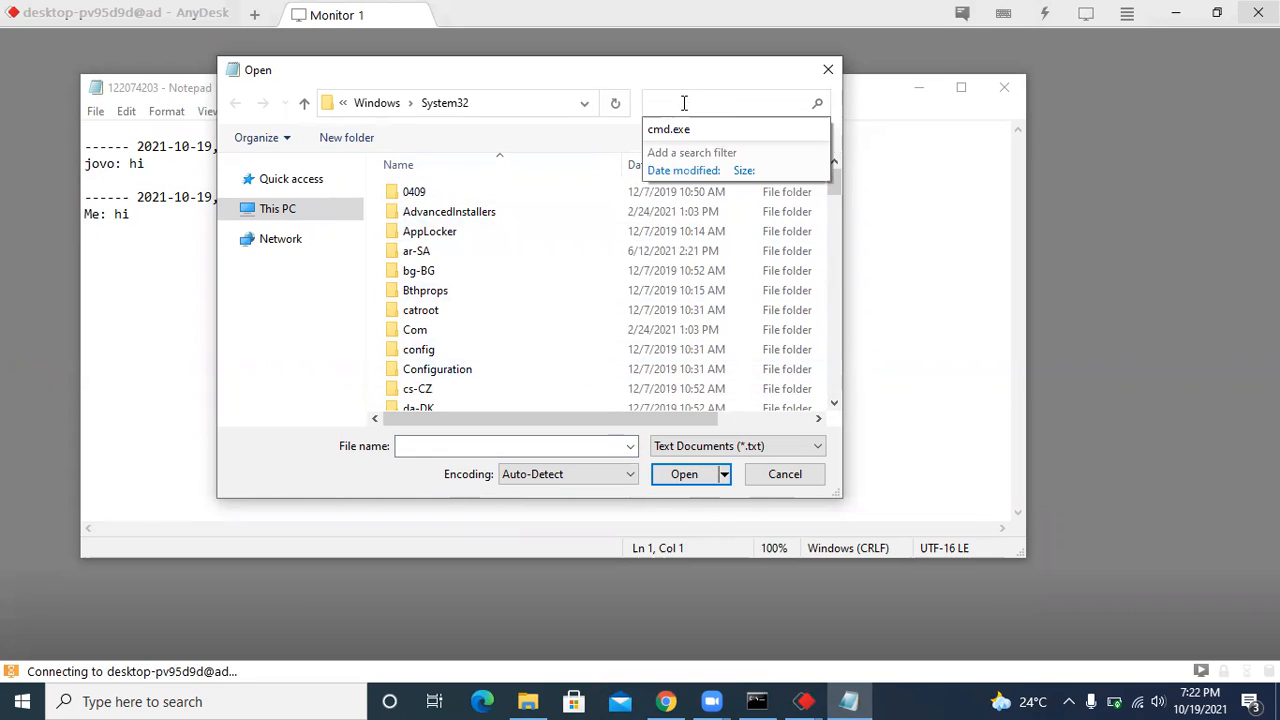
left_click(668, 130)
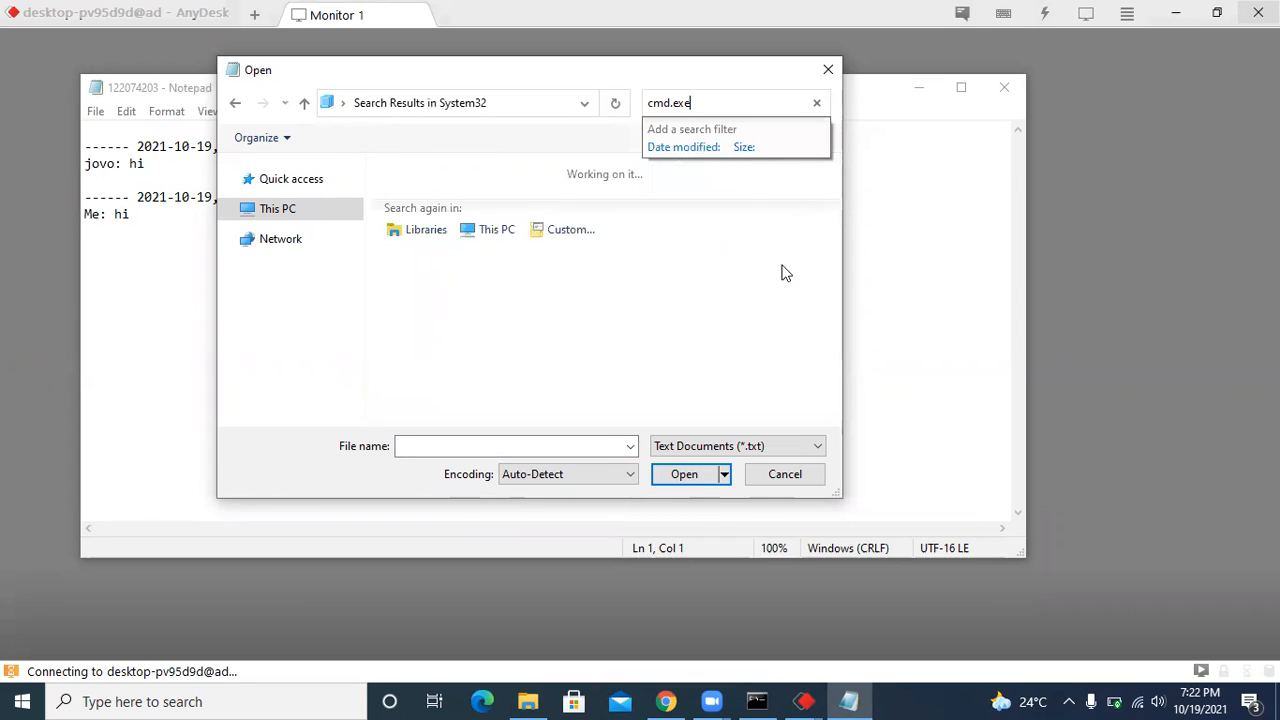
left_click(713, 452)
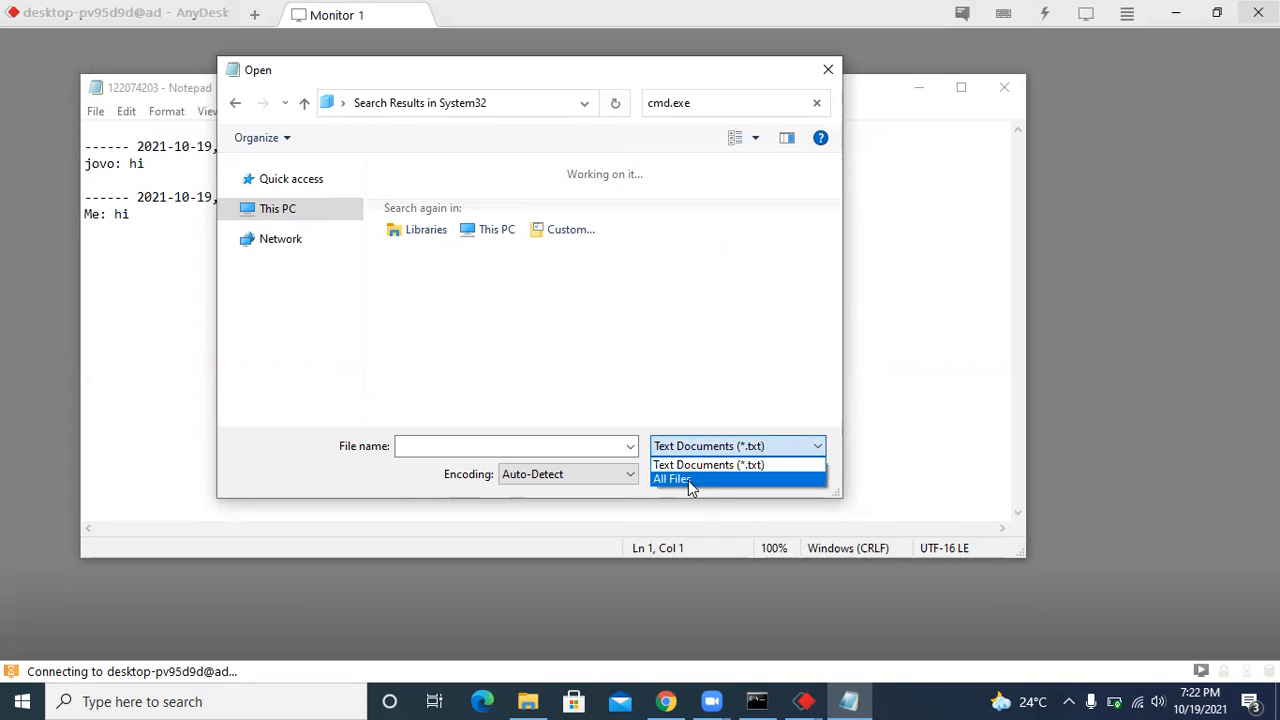
left_click(690, 481)
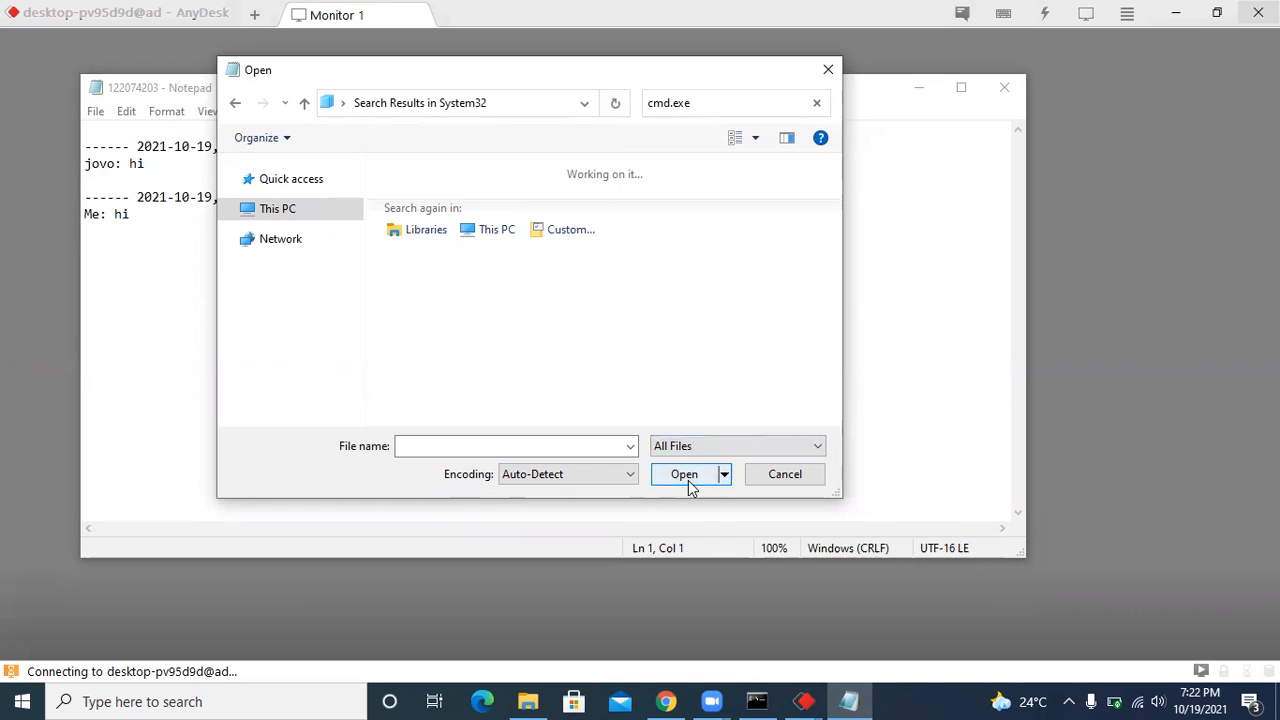
left_click(781, 107)
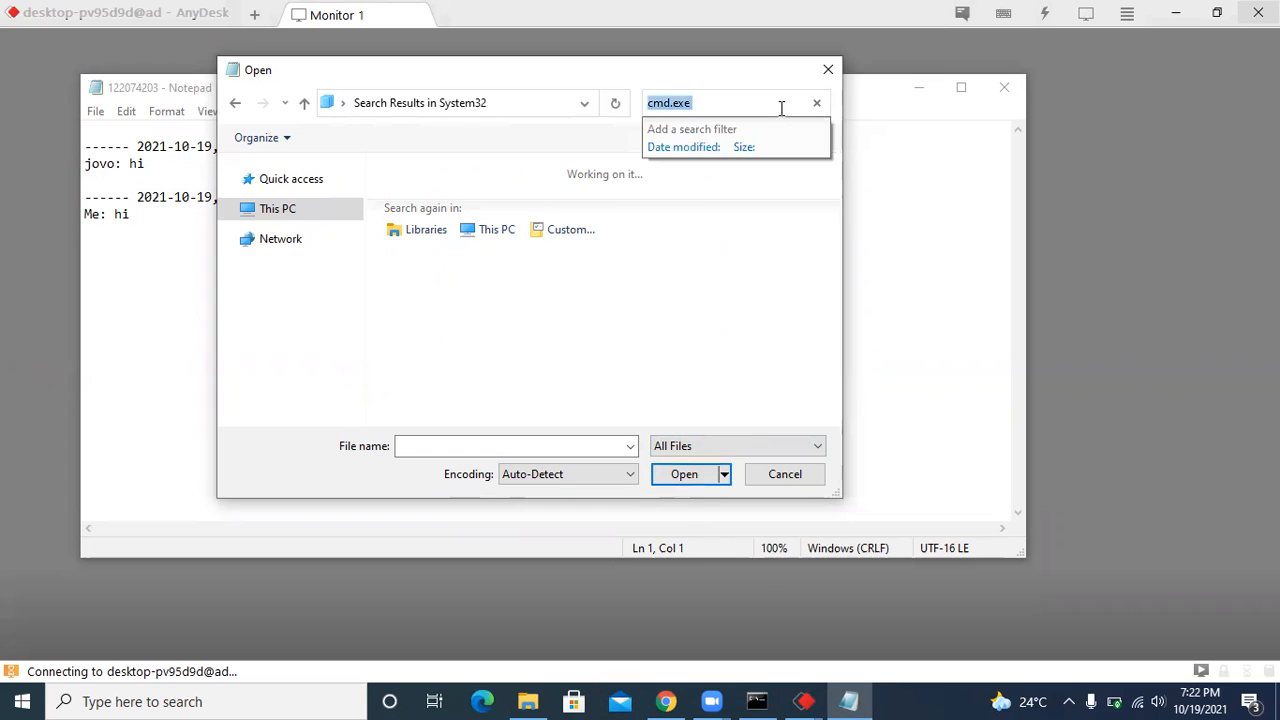
left_click(781, 107)
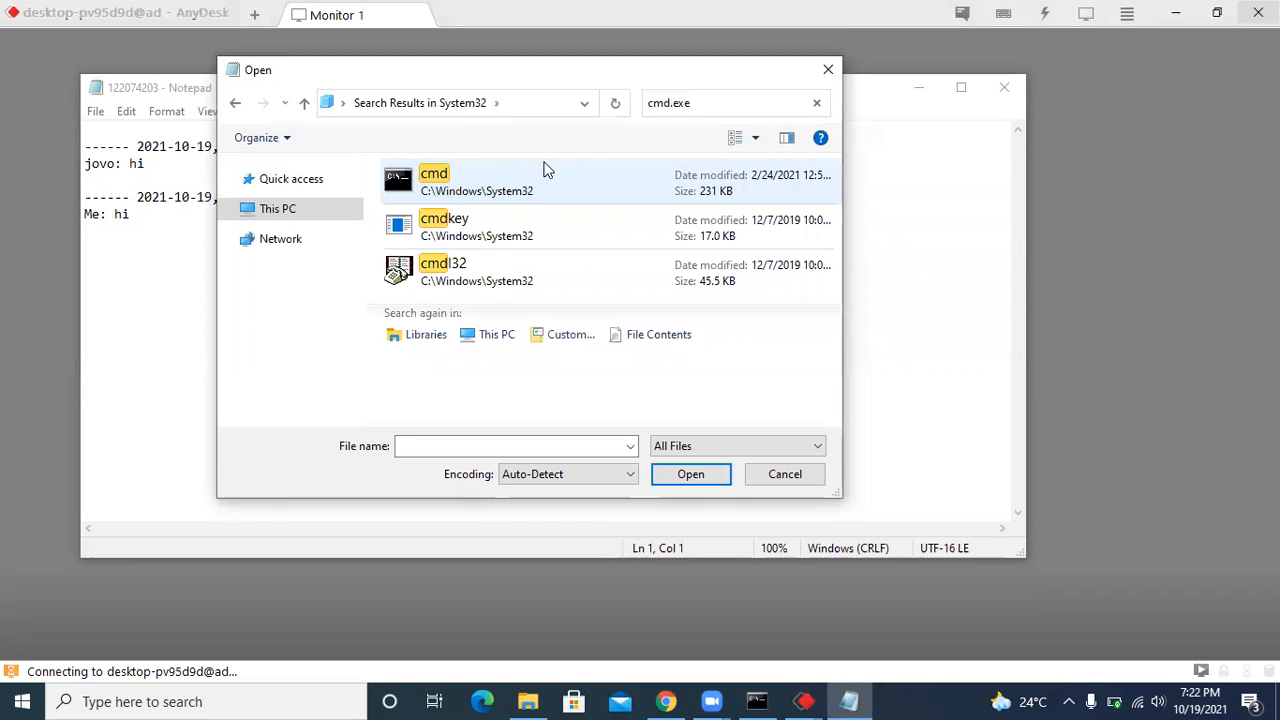
Launch cmd in C:\Windows\System32 directly from the file-open dialog's search results.
right_click(493, 171)
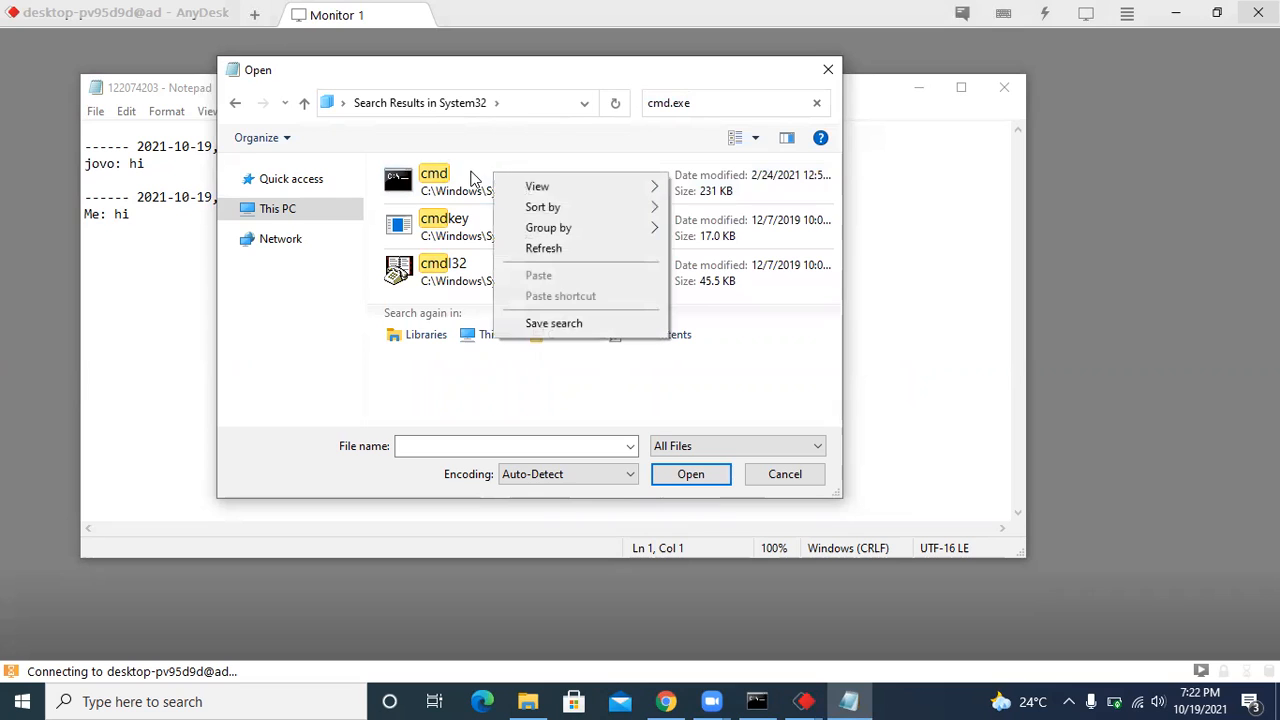
left_click(456, 180)
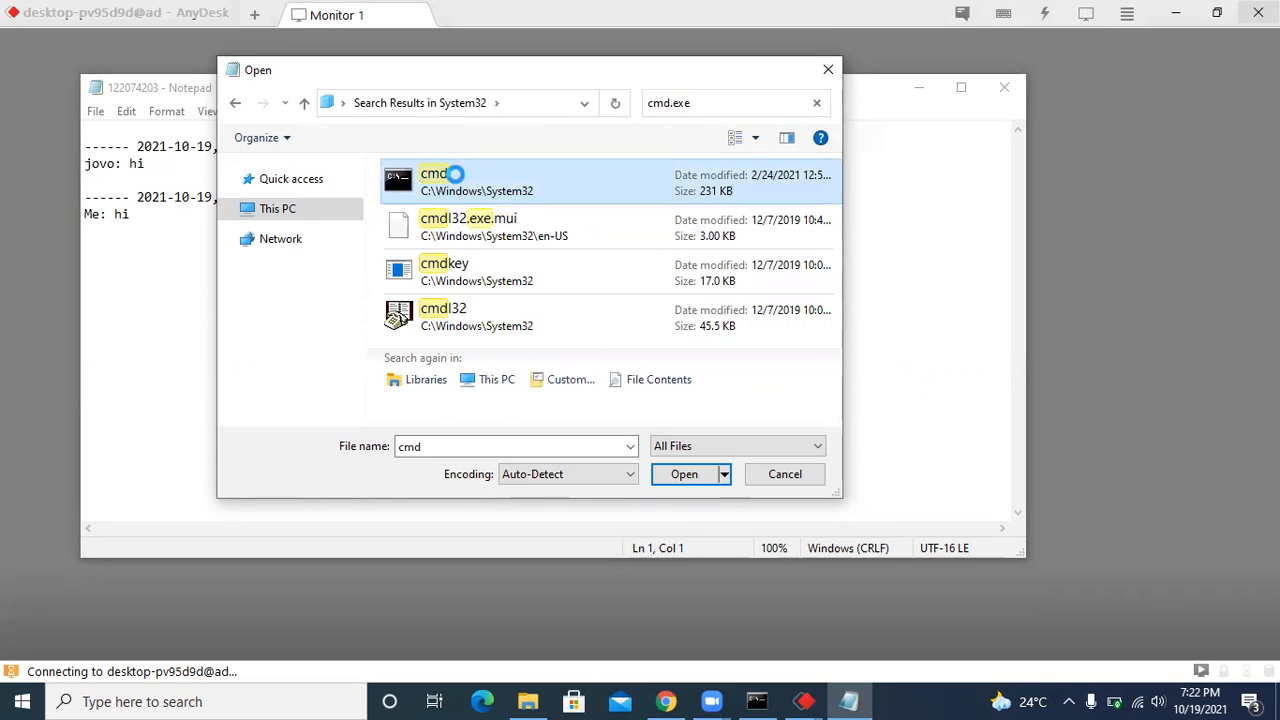
right_click(456, 180)
left_click(555, 243)
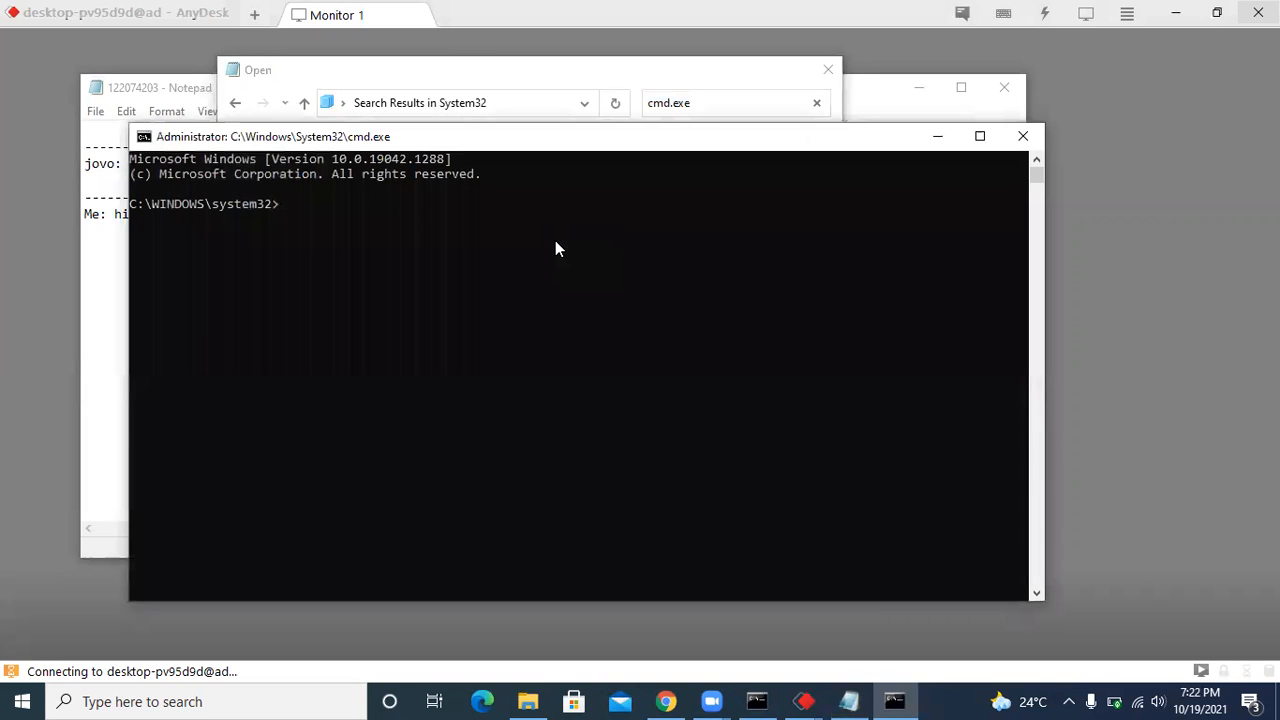
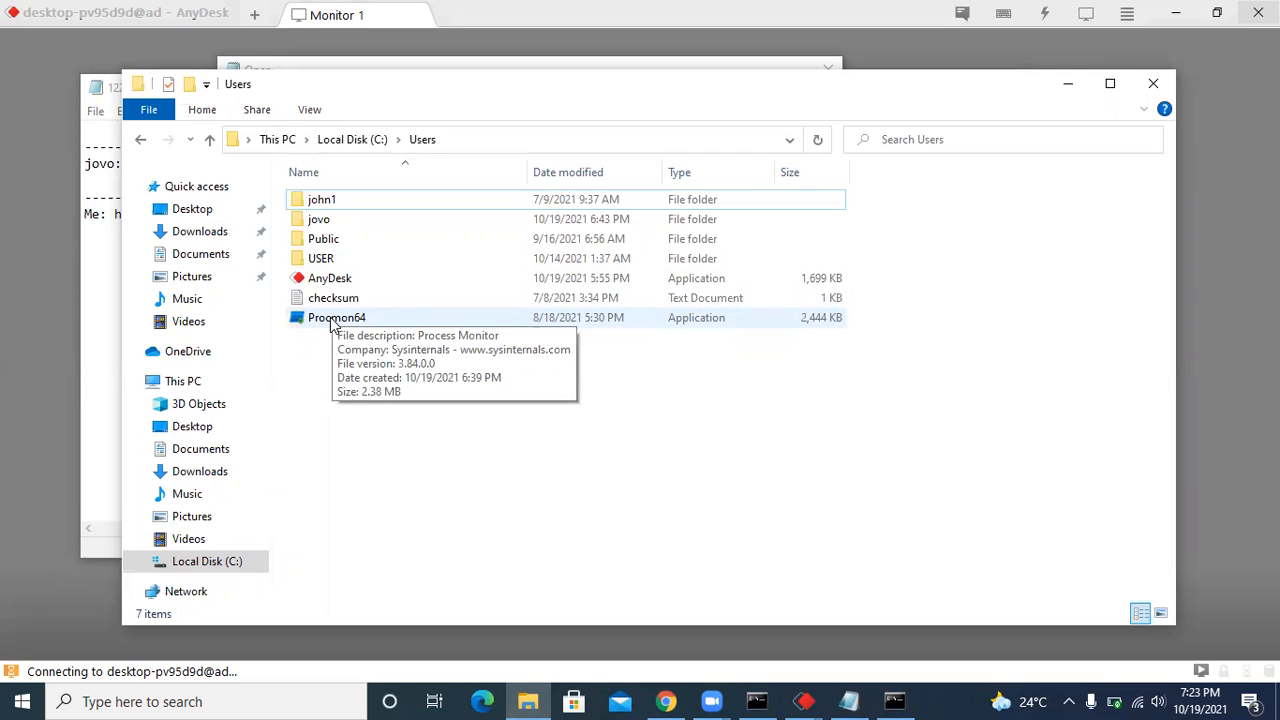
Try to run Procmon64 from the C:\Users folder as administrator, and dismiss the User Account Control request without entering credentials.
right_click(333, 321)
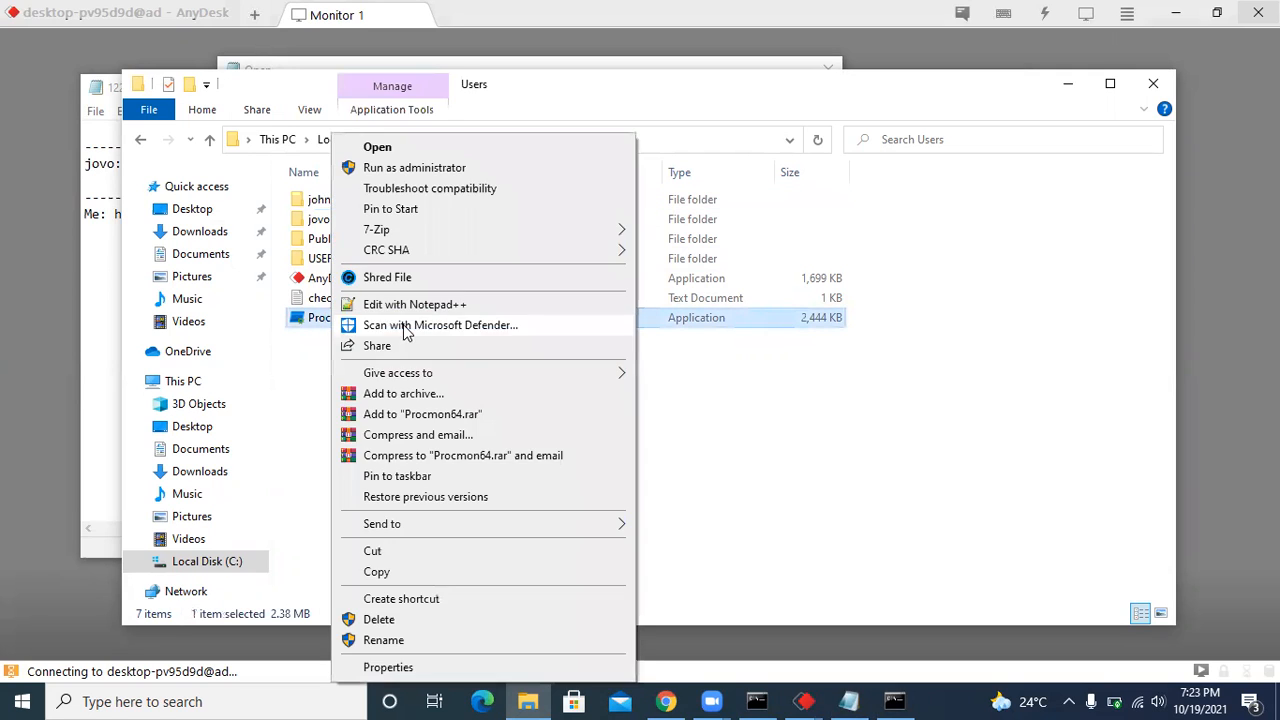
left_click(416, 168)
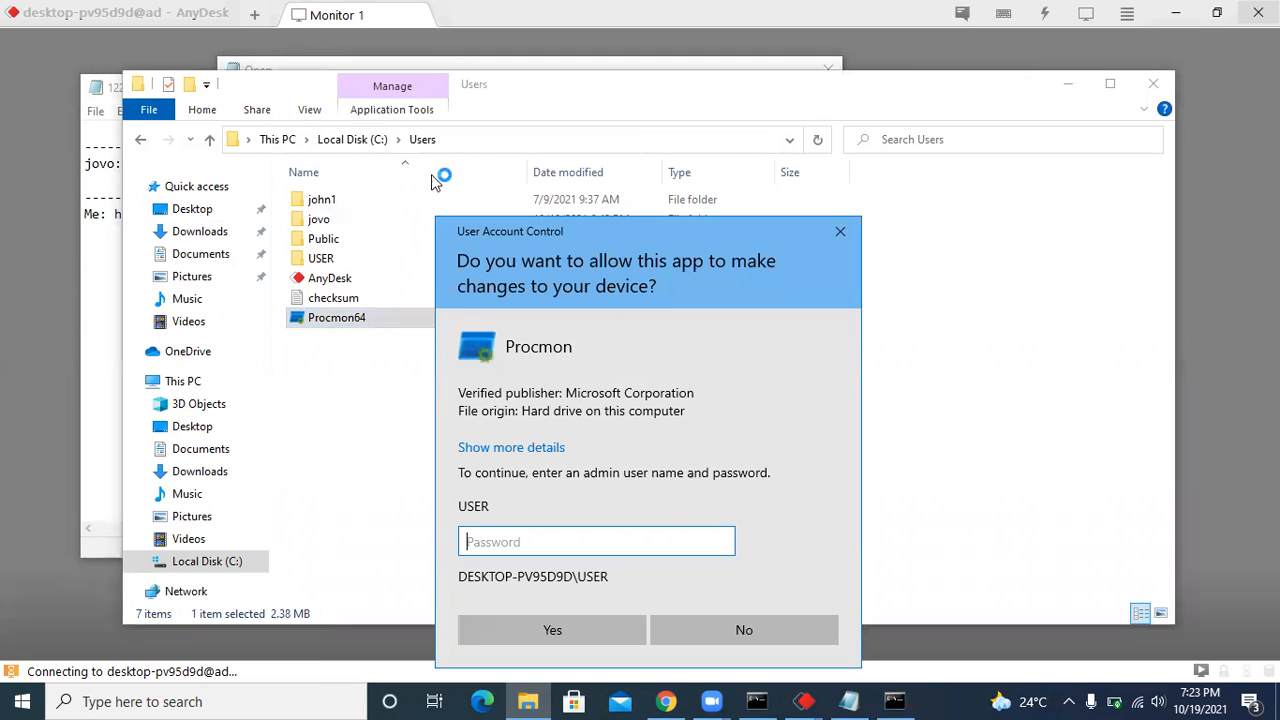
left_click(840, 229)
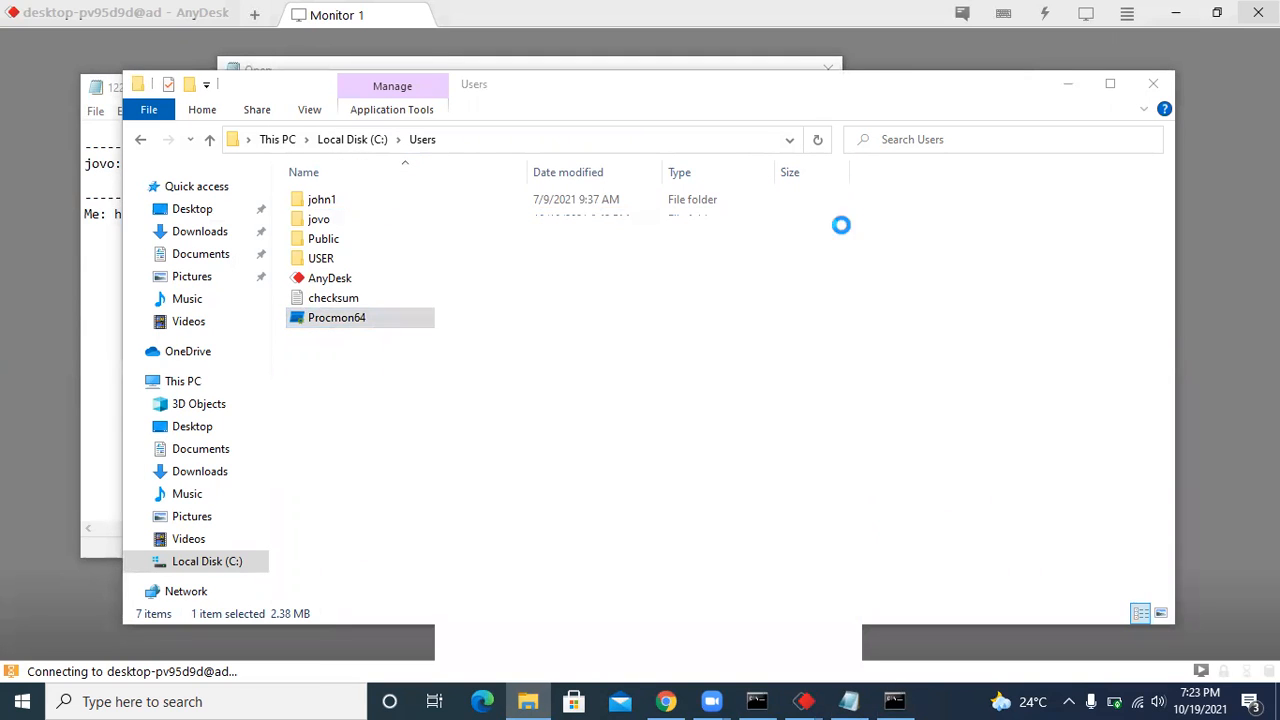
Select the full path of the C:\Users folder in File Explorer.
left_click(235, 142)
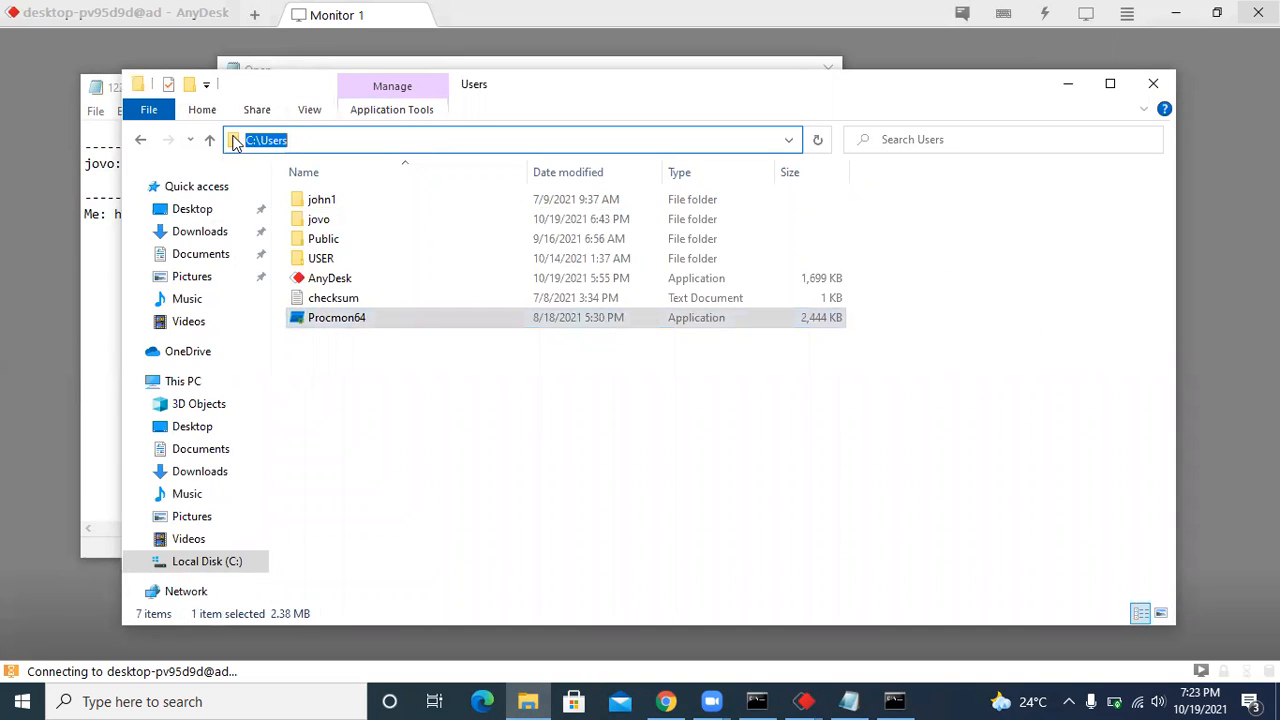
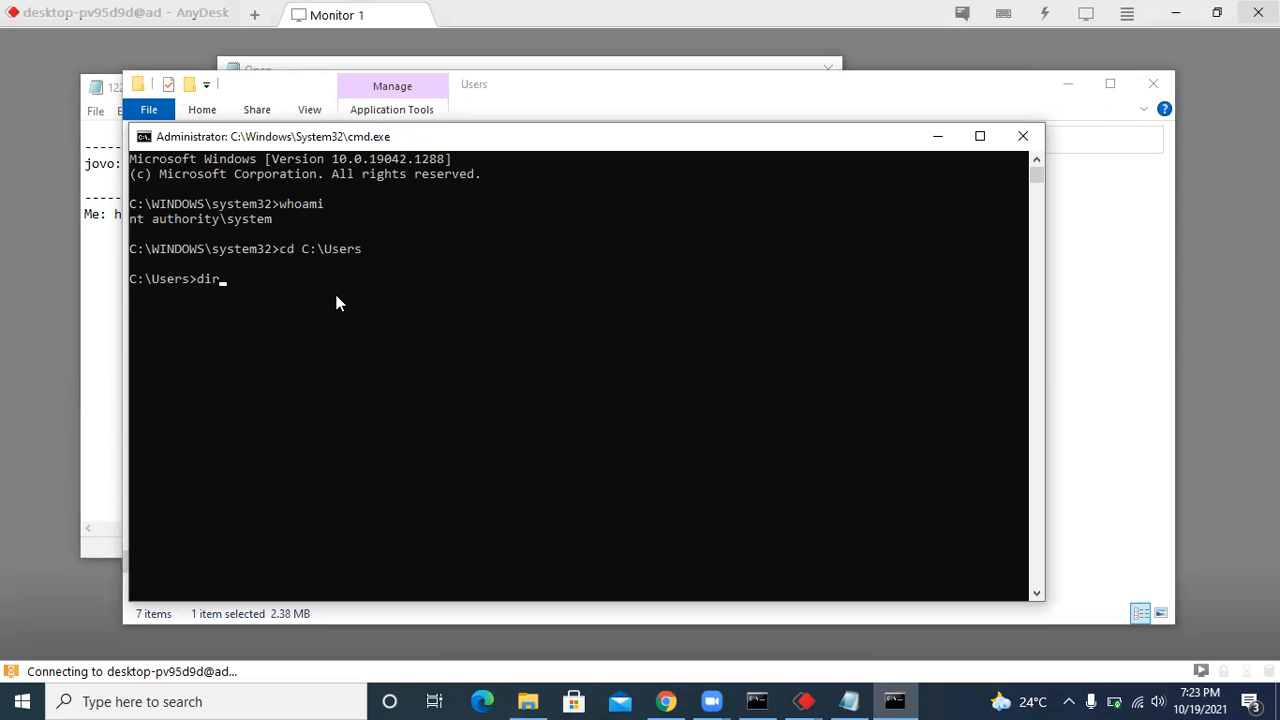
List the contents of the C:\Users directory with dir in the administrator Command Prompt.
key("Return")
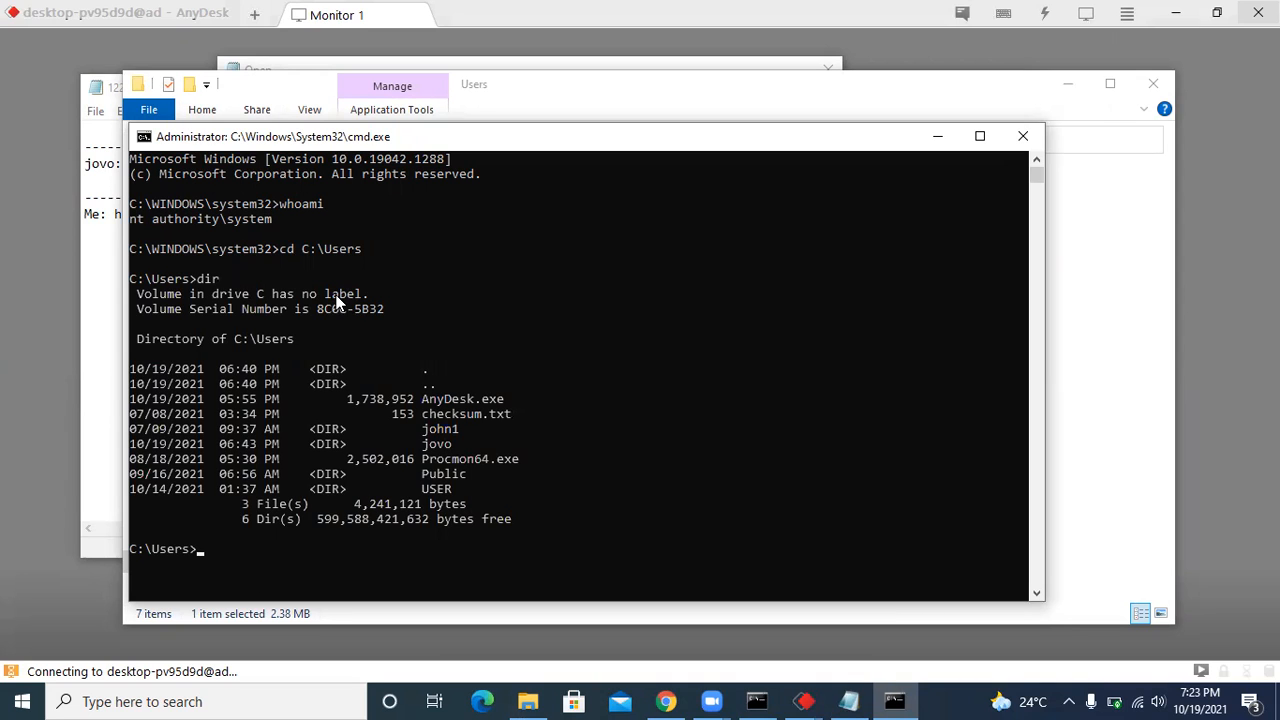
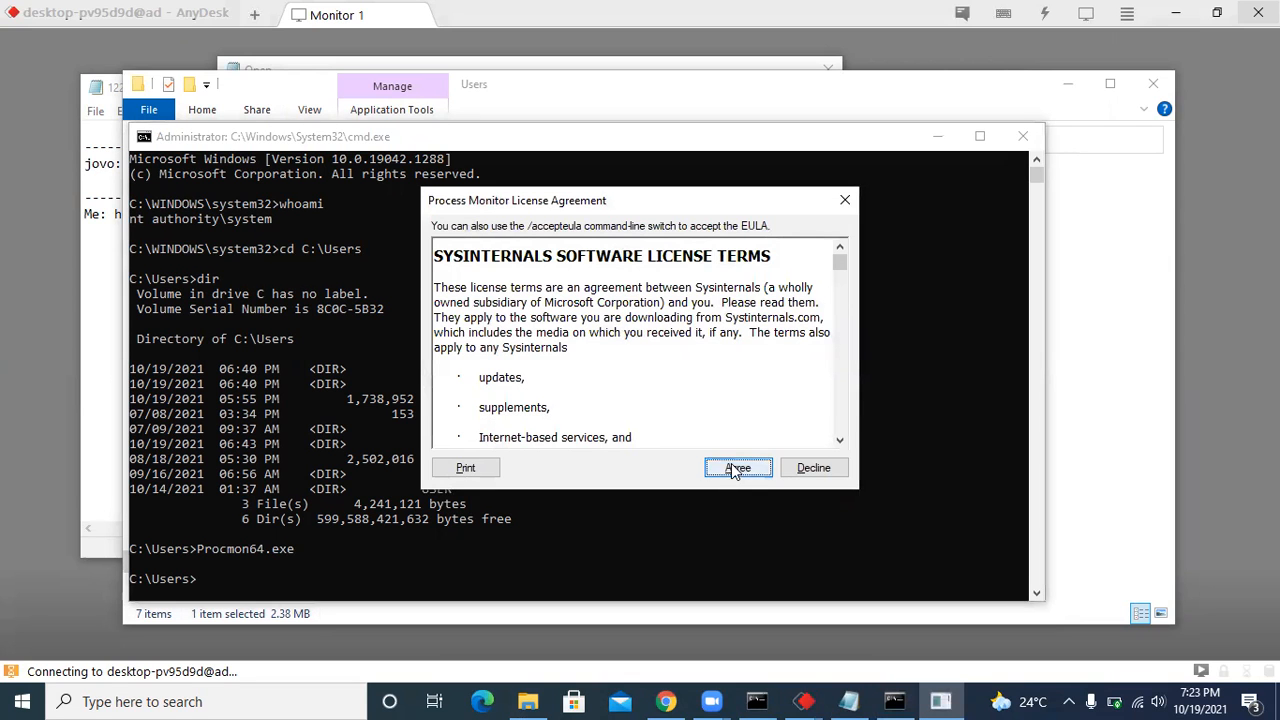
Accept the Process Monitor license agreement to launch the tool, and bring the administrator Command Prompt back in front of it.
left_click(733, 467)
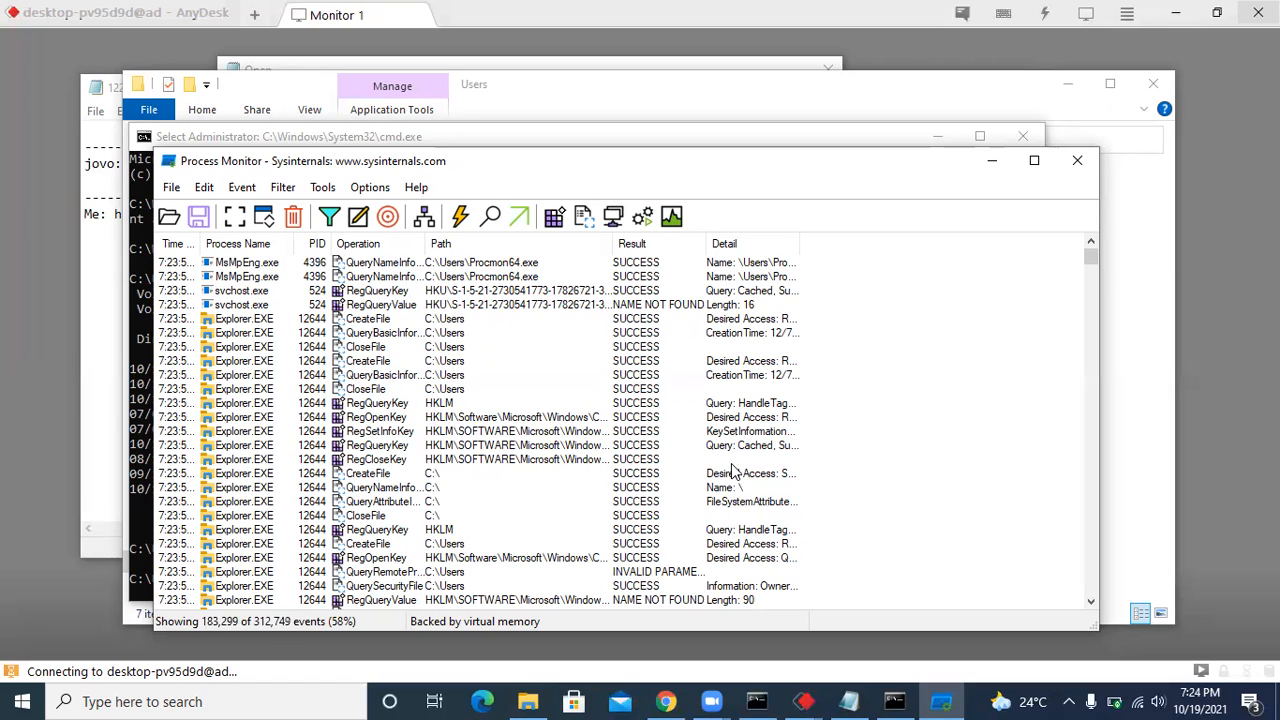
left_click_drag(732, 470, 120, 185)
left_click(138, 203)
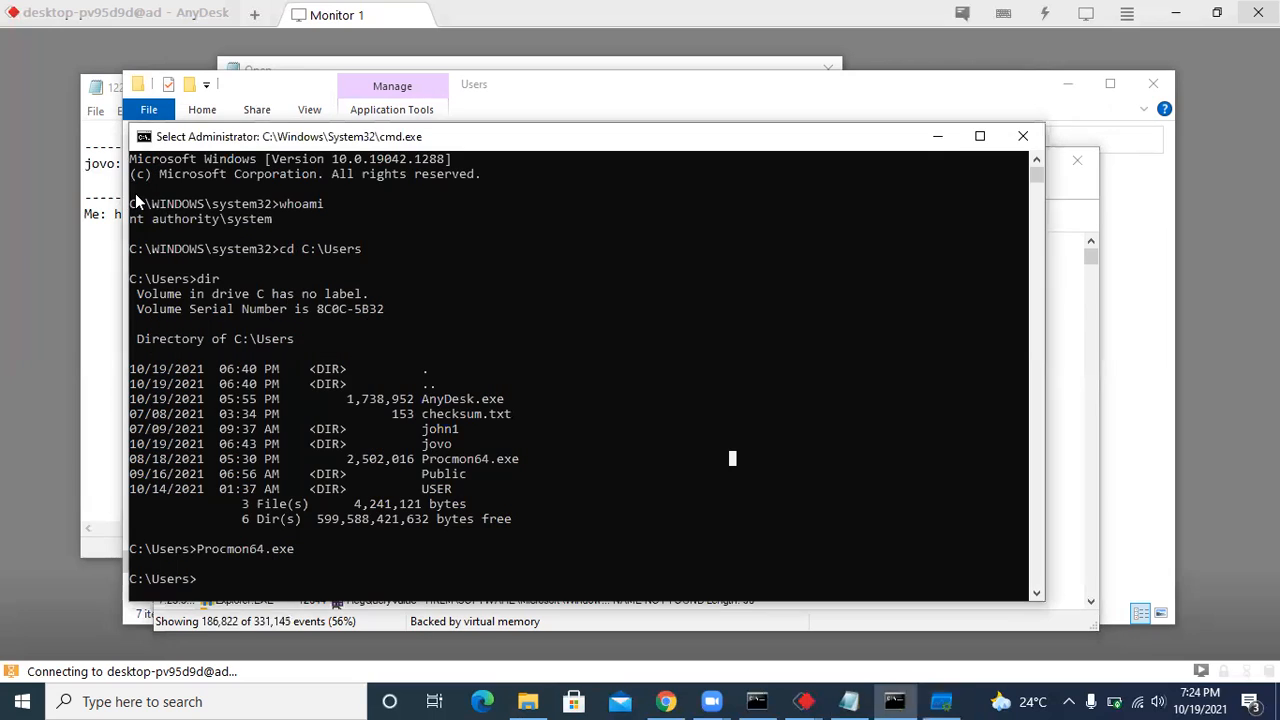